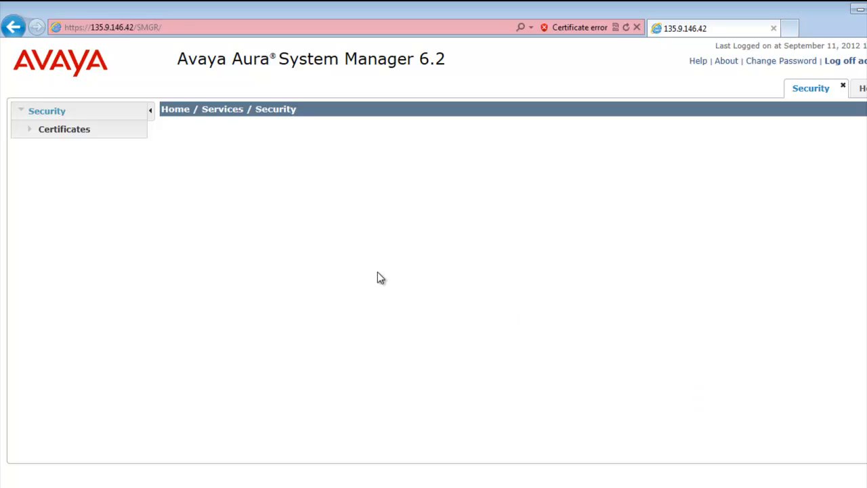
Open the certificate authority's Add End Entity form and choose the INBOUND_OUTBOUND_TLS end entity profile
{"action": "left_click", "coordinate": [82, 130]}
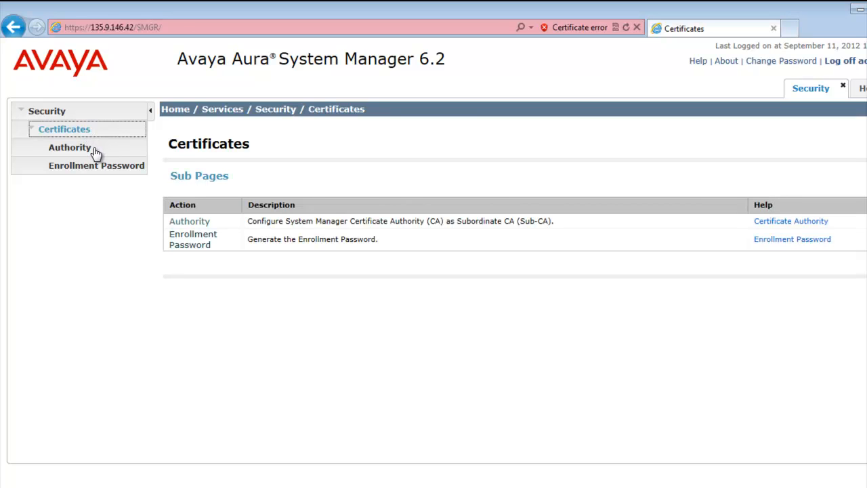
{"action": "left_click", "coordinate": [89, 150]}
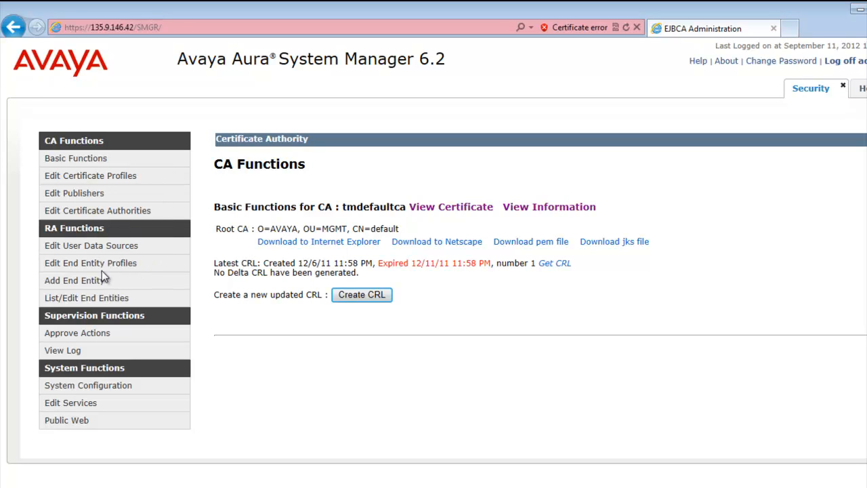
{"action": "left_click", "coordinate": [102, 279]}
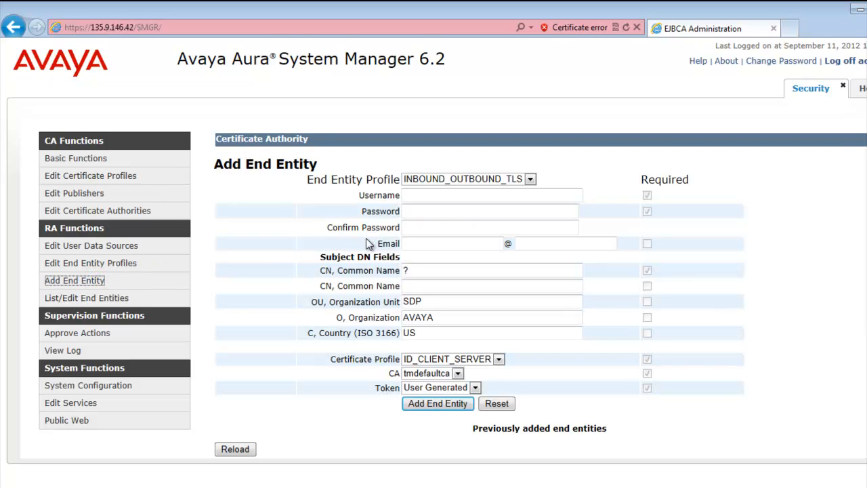
{"action": "left_click", "coordinate": [541, 181]}
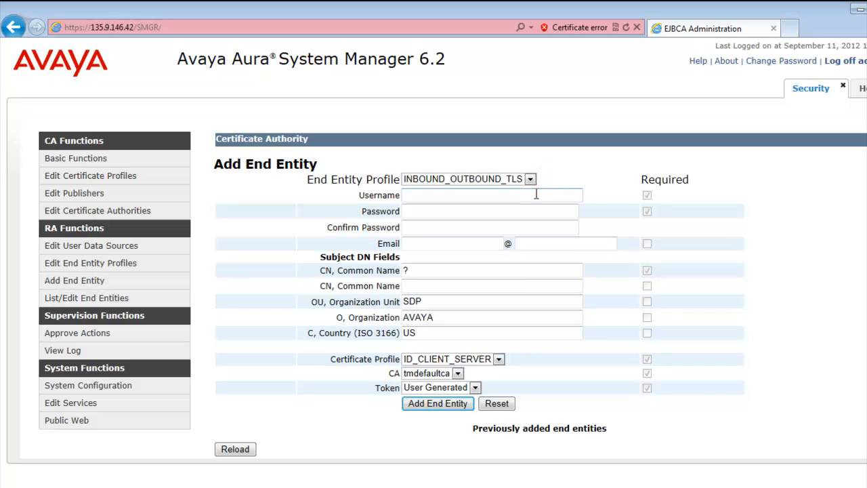
{"action": "left_click", "coordinate": [530, 179]}
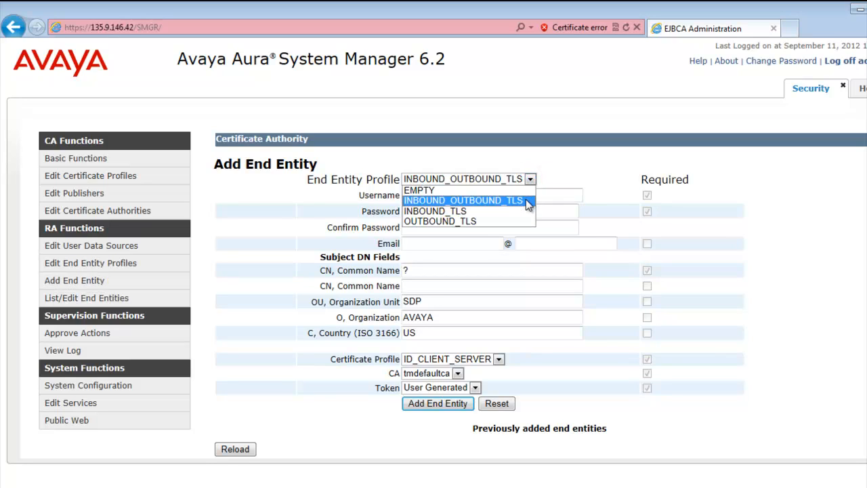
{"action": "left_click", "coordinate": [526, 200]}
Set the new end entity's username to SIMSB5800, then enter and confirm its password
{"action": "left_click", "coordinate": [461, 195]}
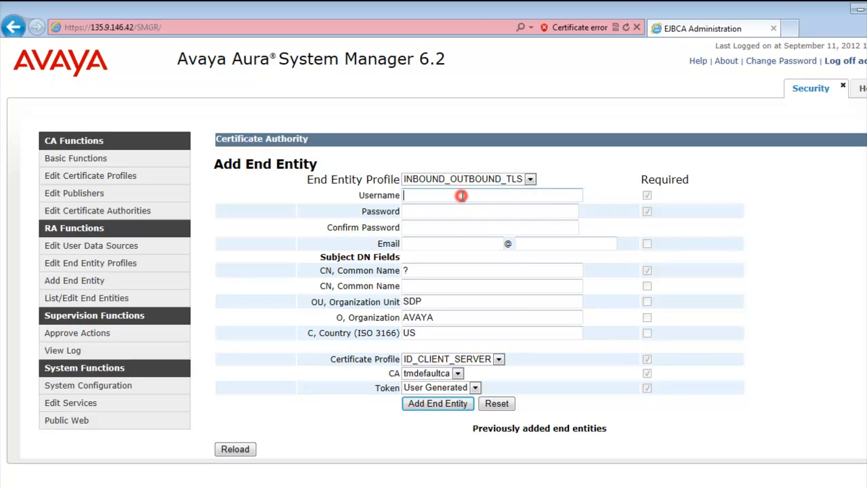
{"action": "type", "text": "SIMSB5800"}
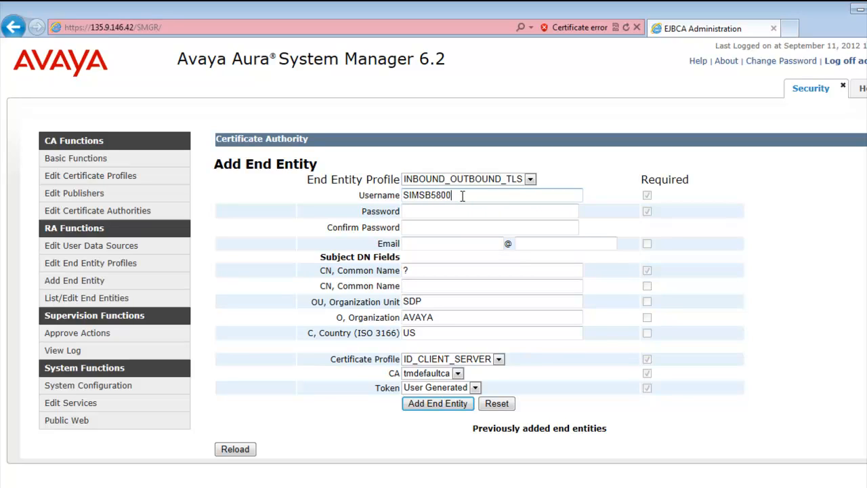
{"action": "key", "text": "Tab"}
{"action": "type", "text": "••"}
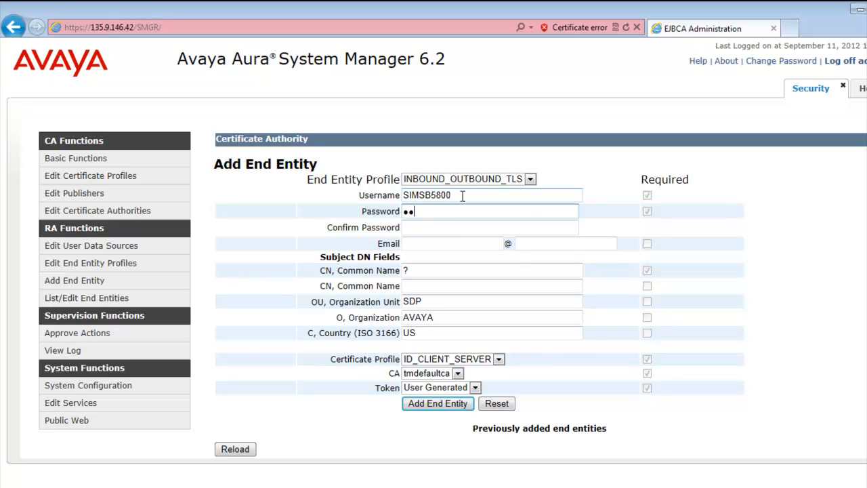
{"action": "type", "text": "•••••••"}
{"action": "key", "text": "Tab"}
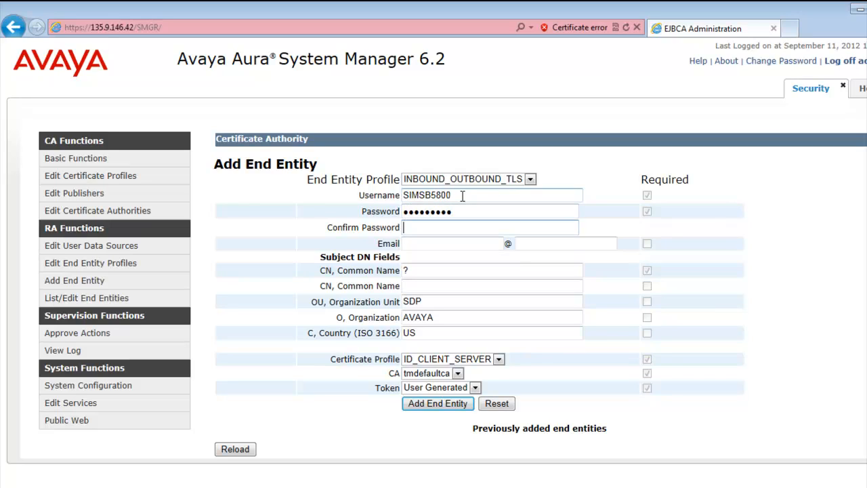
{"action": "type", "text": "•••••••••"}
Set the first Common Name field to SIMSB5800 and add the end entity
{"action": "key", "text": "Tab"}
{"action": "key", "text": "Tab"}
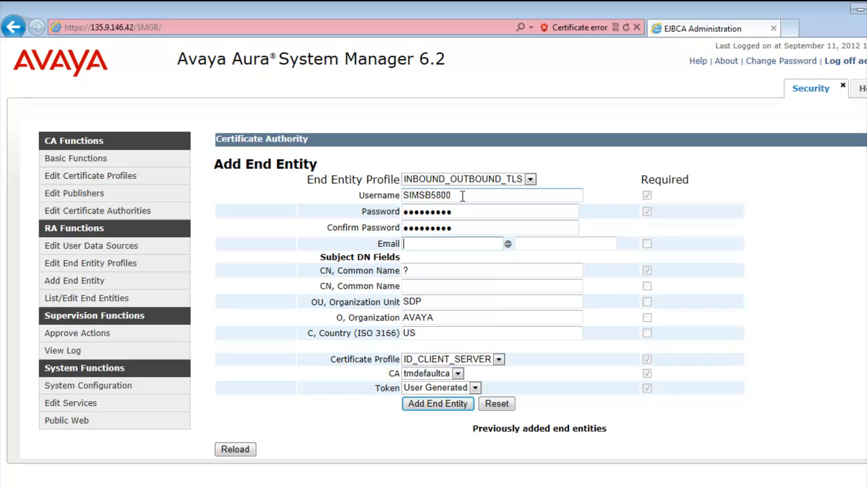
{"action": "key", "text": "Tab"}
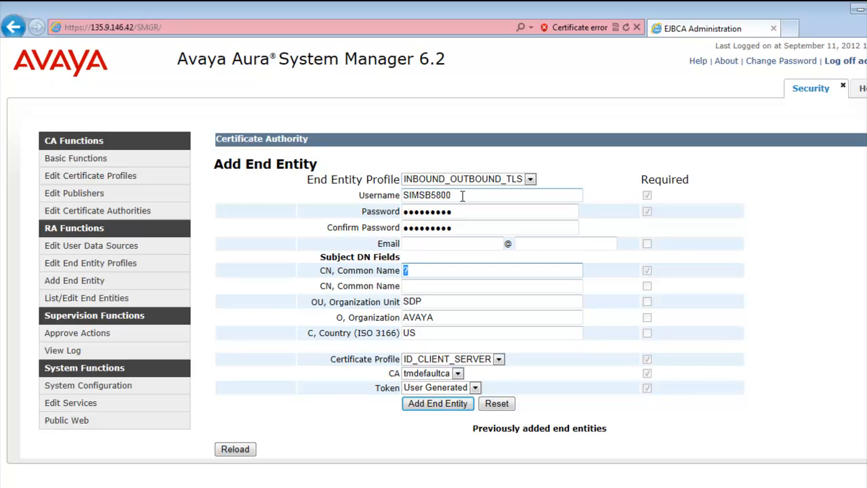
{"action": "type", "text": "SIMSB5800"}
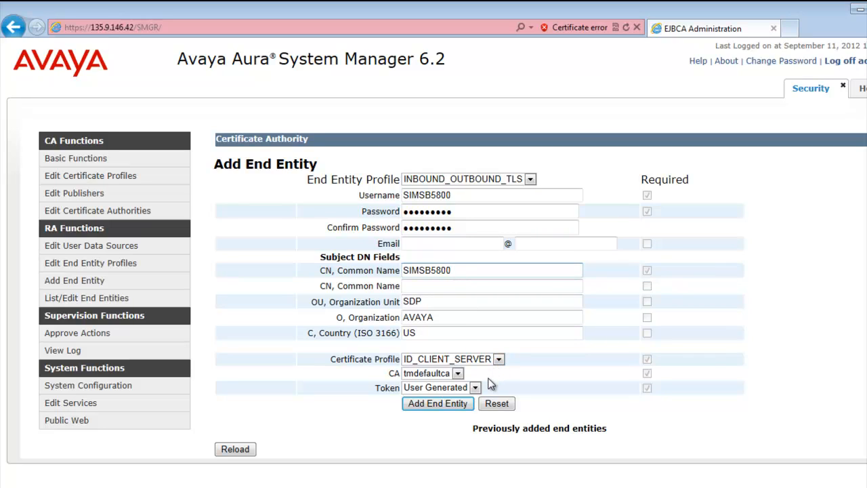
{"action": "left_click", "coordinate": [464, 405]}
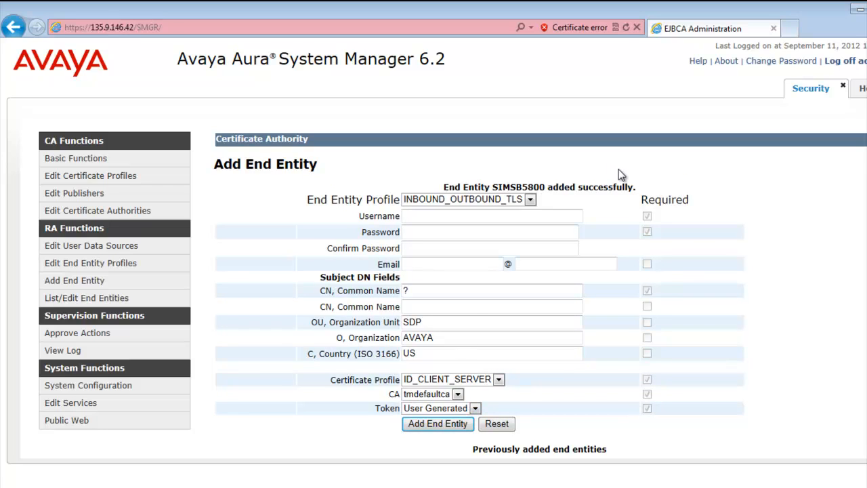
{"action": "left_click", "coordinate": [639, 188]}
List the end entities with status All and check the SIMSB5800 entry and its status
{"action": "left_click", "coordinate": [108, 300]}
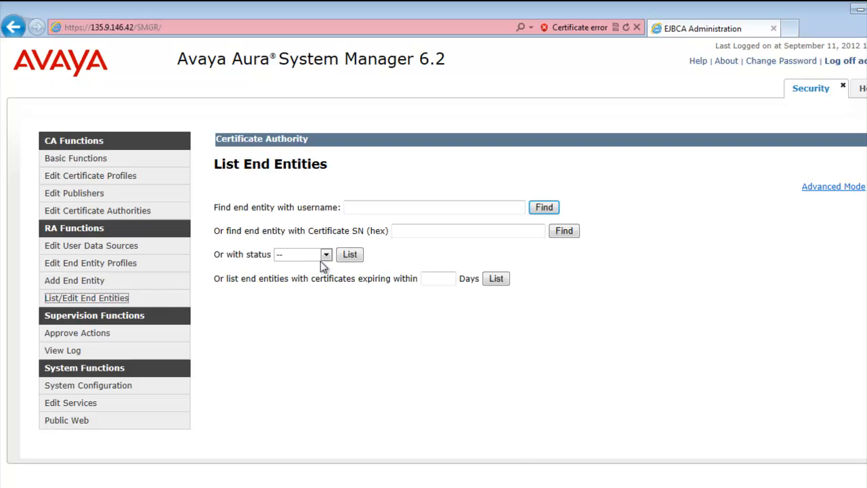
{"action": "left_click", "coordinate": [324, 255]}
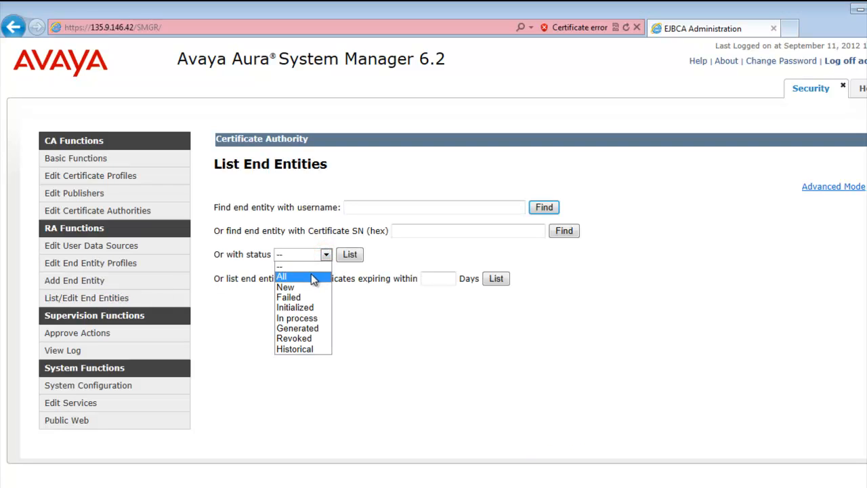
{"action": "left_click", "coordinate": [311, 274]}
{"action": "left_click", "coordinate": [350, 255]}
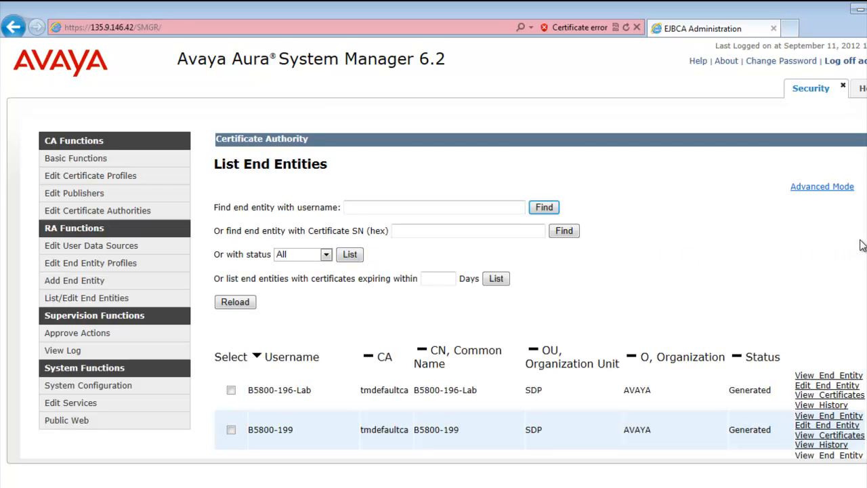
{"action": "scroll", "coordinate": [540, 303], "scroll_direction": "down", "scroll_amount": 5}
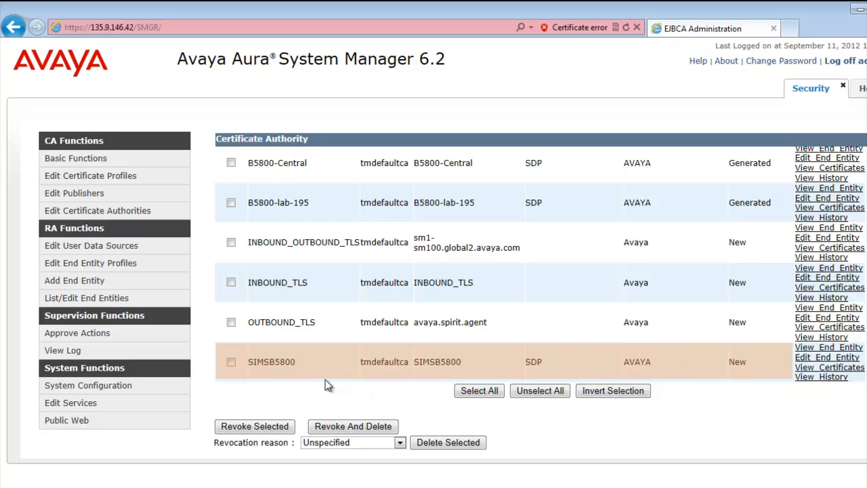
{"action": "left_click", "coordinate": [310, 365]}
{"action": "left_click", "coordinate": [765, 366]}
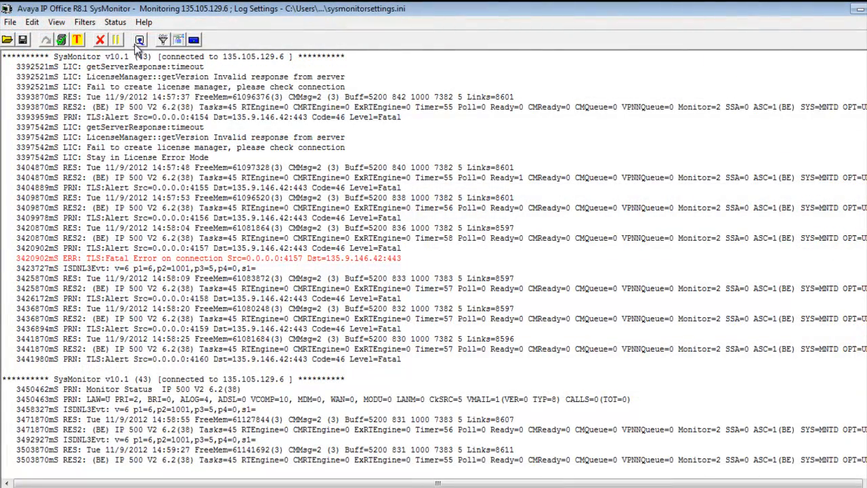
Switch to IP Office SysMonitor, clear the trace log, and enable HTTP tracing in the Services trace options
{"action": "left_click", "coordinate": [100, 39]}
{"action": "left_click", "coordinate": [87, 23]}
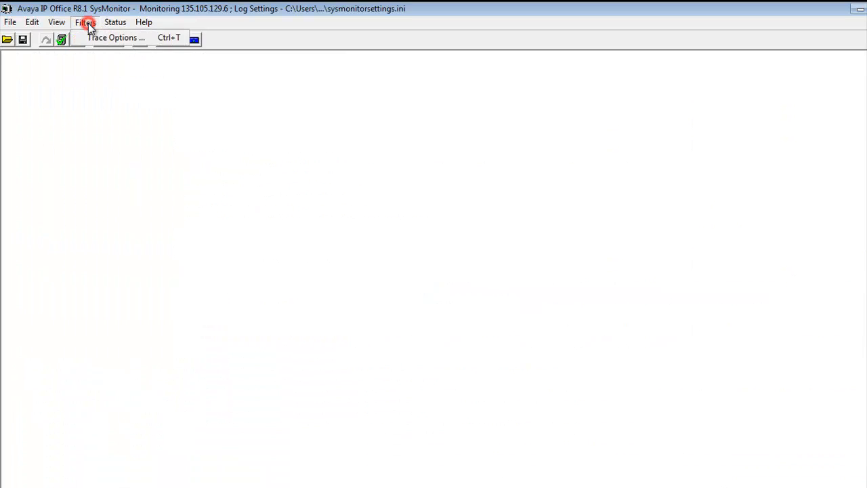
{"action": "left_click", "coordinate": [160, 38]}
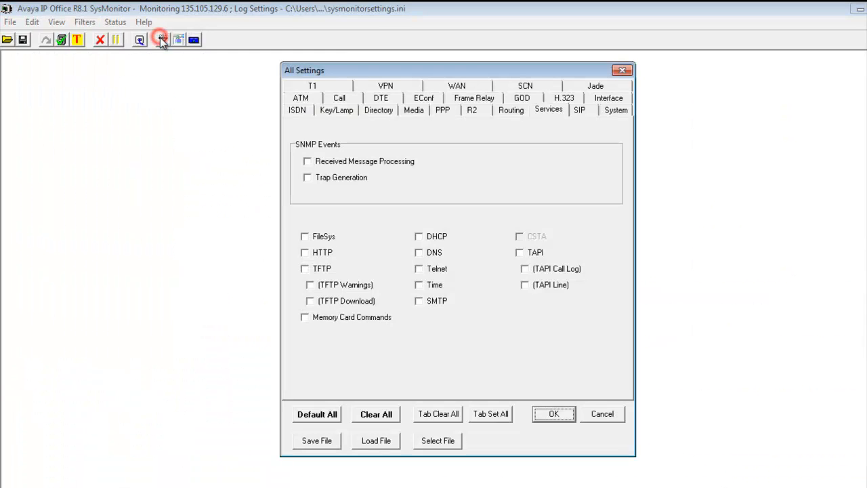
{"action": "left_click", "coordinate": [507, 72]}
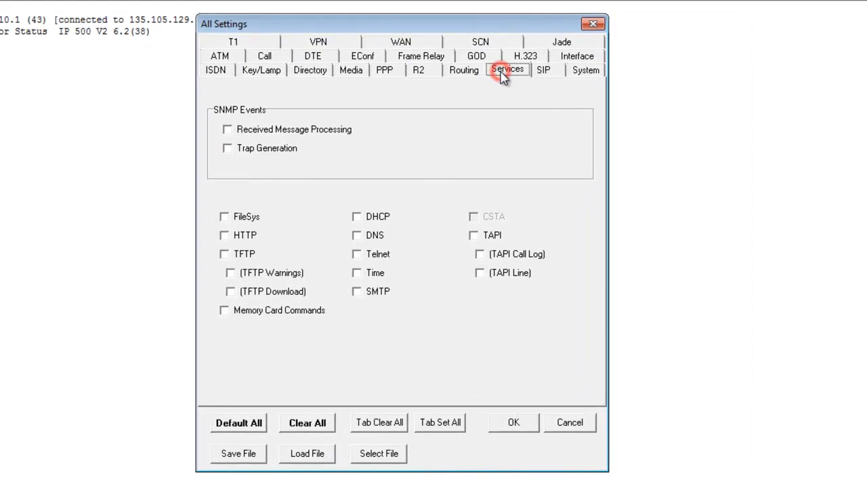
{"action": "left_click", "coordinate": [225, 235]}
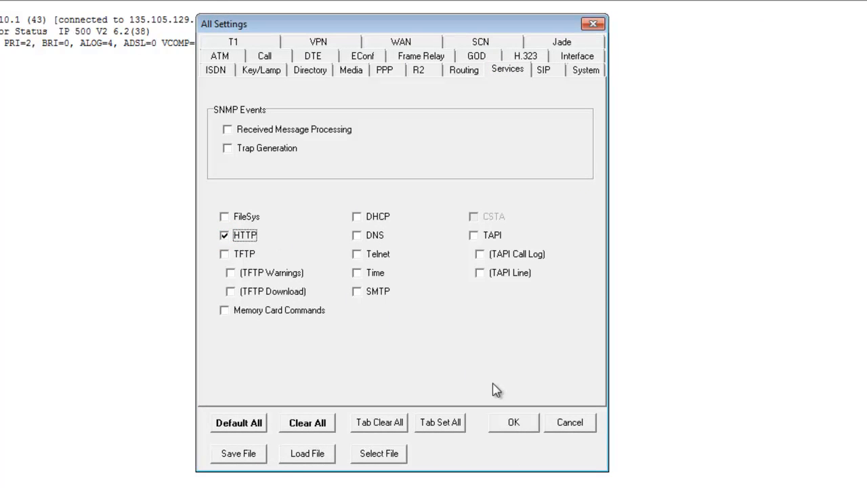
{"action": "left_click", "coordinate": [505, 423]}
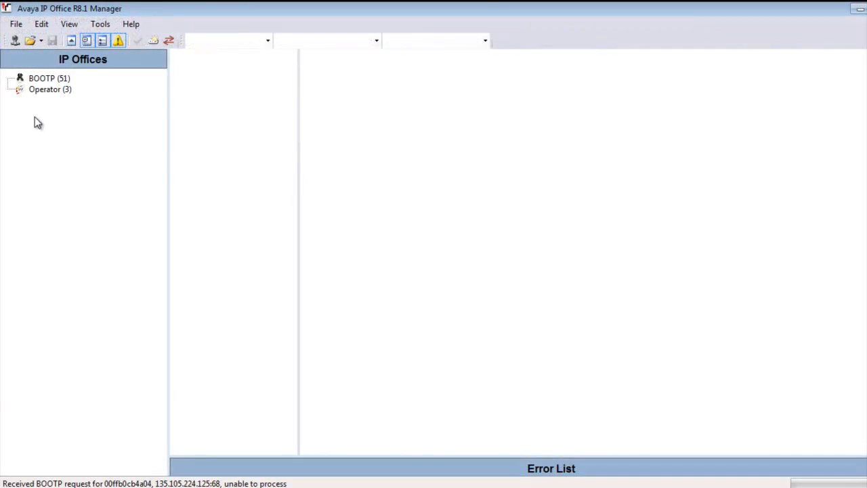
Switch to IP Office Manager and select the SIMSB5800 unit for opening its security settings
{"action": "left_click", "coordinate": [14, 25]}
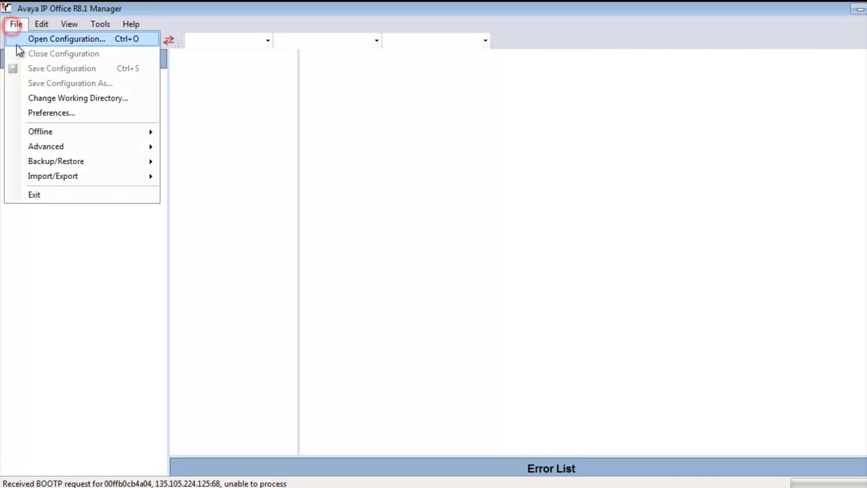
{"action": "mouse_move", "coordinate": [48, 145]}
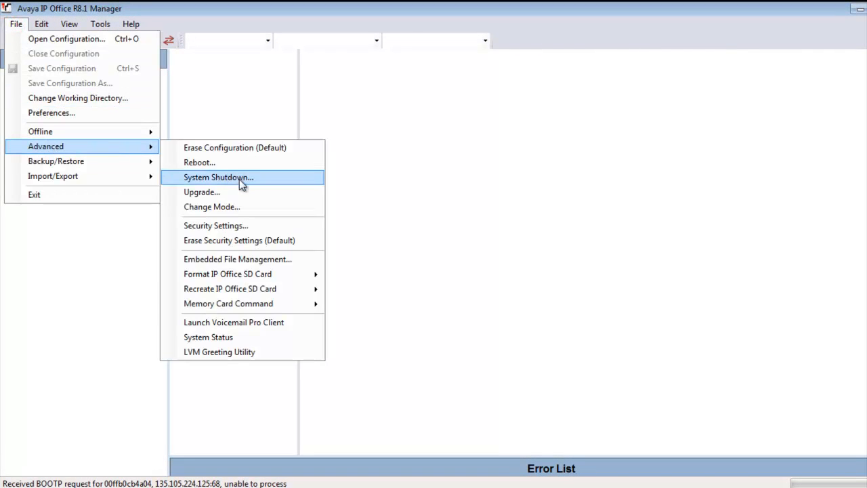
{"action": "left_click", "coordinate": [267, 227]}
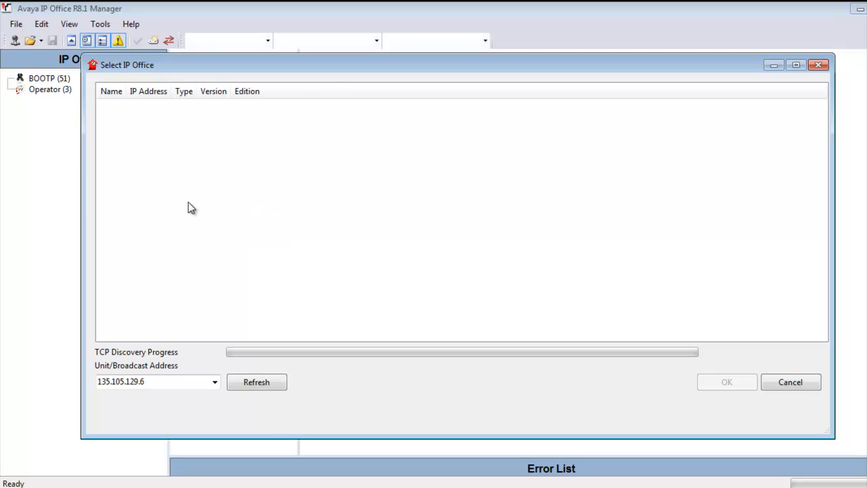
{"action": "left_click", "coordinate": [103, 120]}
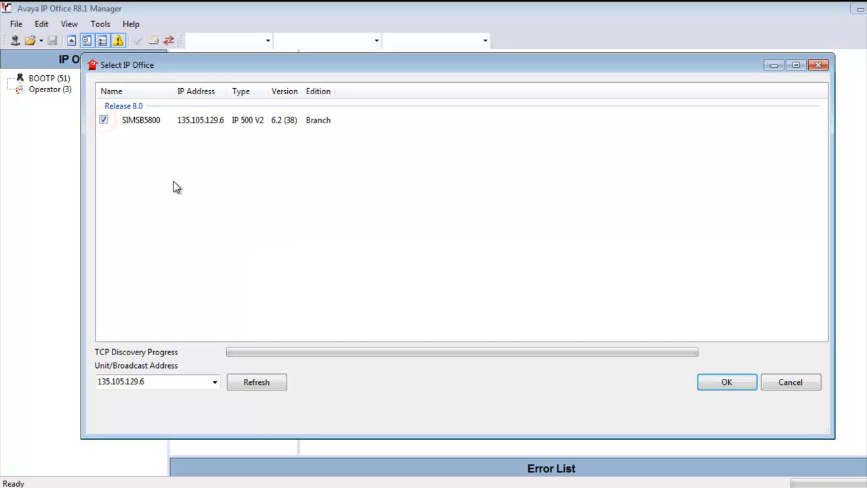
{"action": "key", "text": "Return"}
Log in to SIMSB5800's security settings as the security service user with the service user password
{"action": "key", "text": "Tab"}
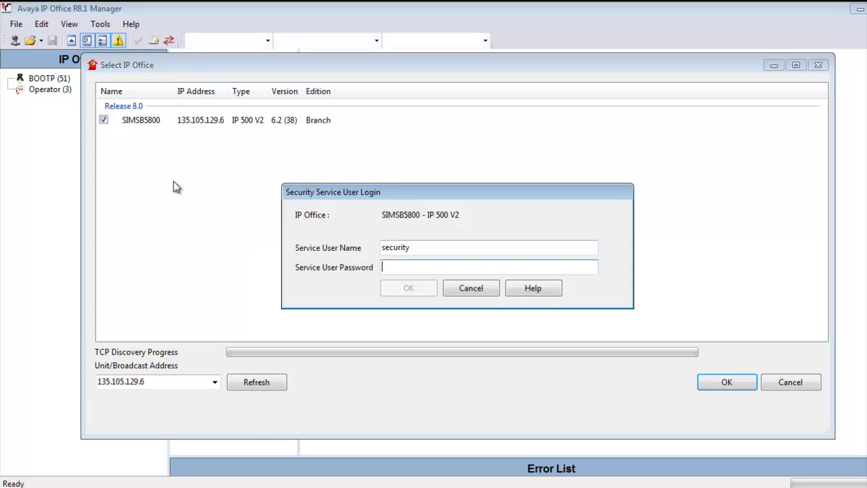
{"action": "type", "text": "•••••••••••"}
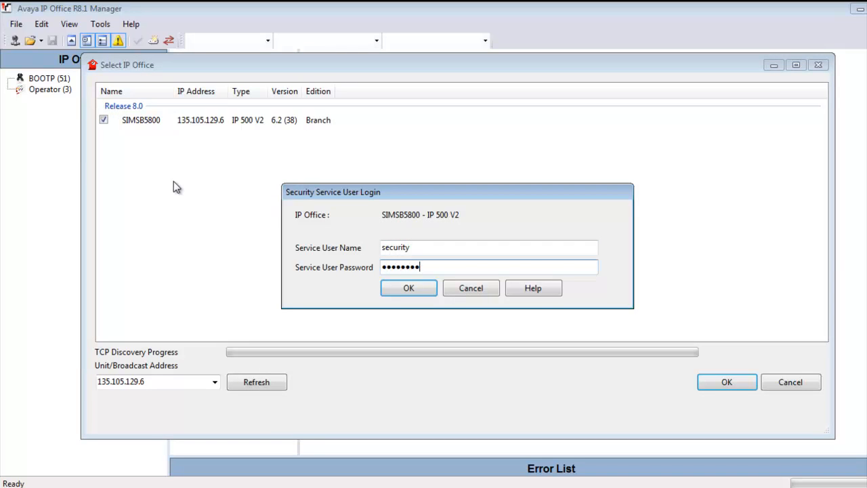
{"action": "key", "text": "Return"}
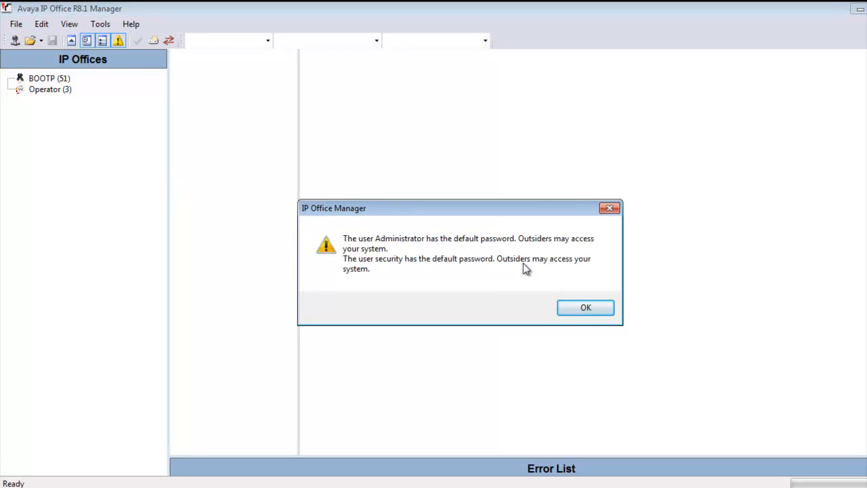
{"action": "left_click", "coordinate": [568, 310]}
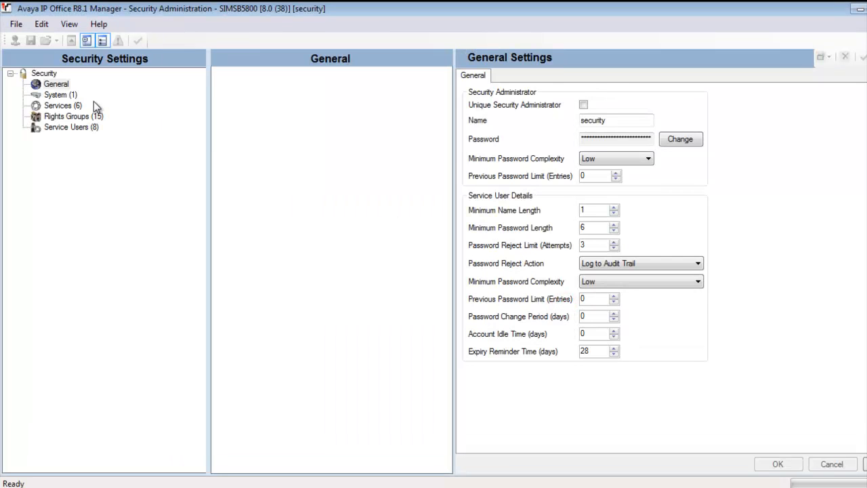
Delete the identity certificate in the SIMSB5800 system's certificate settings
{"action": "left_click", "coordinate": [61, 95]}
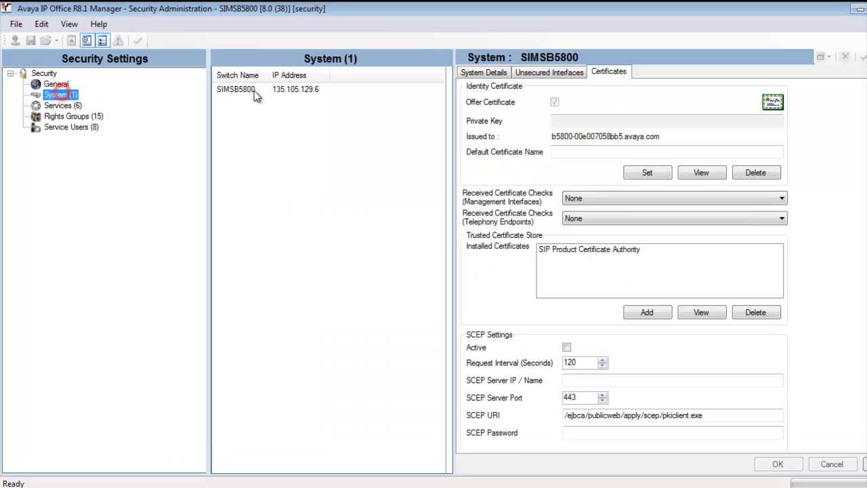
{"action": "left_click", "coordinate": [612, 73]}
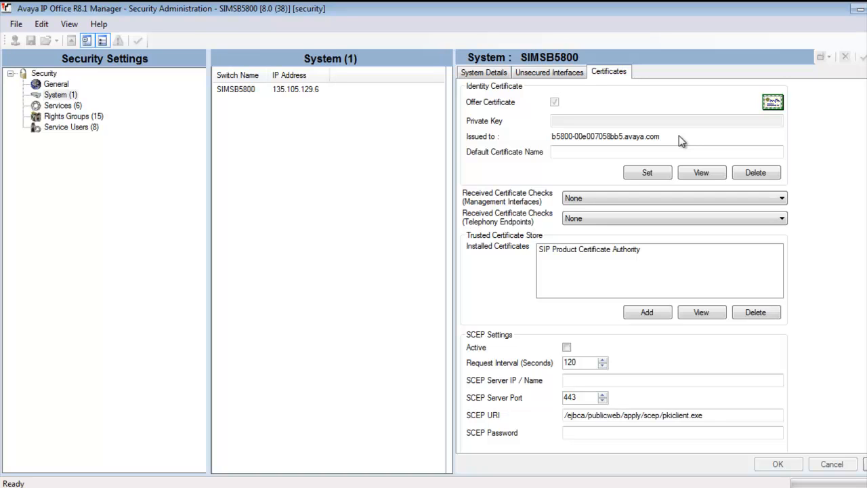
{"action": "left_click", "coordinate": [754, 173]}
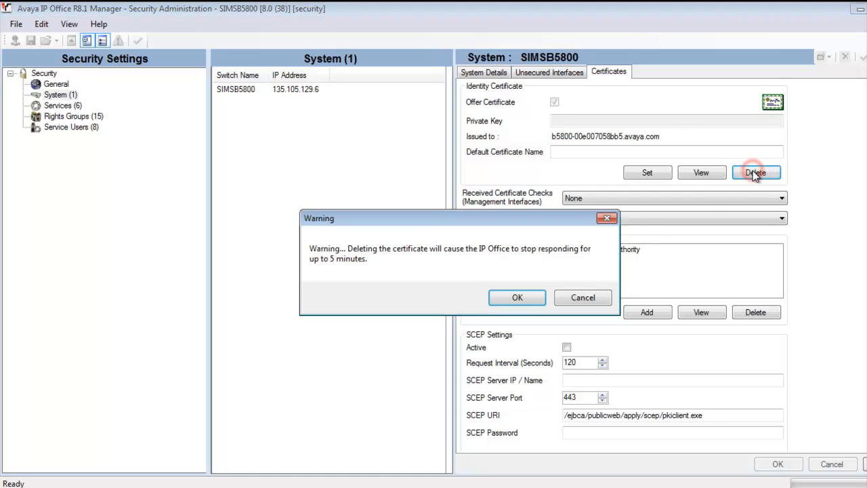
{"action": "left_click", "coordinate": [538, 298]}
Set SIMSB5800's default certificate name to SIMSB5800 and activate SCEP in its certificate settings
{"action": "left_click", "coordinate": [582, 149]}
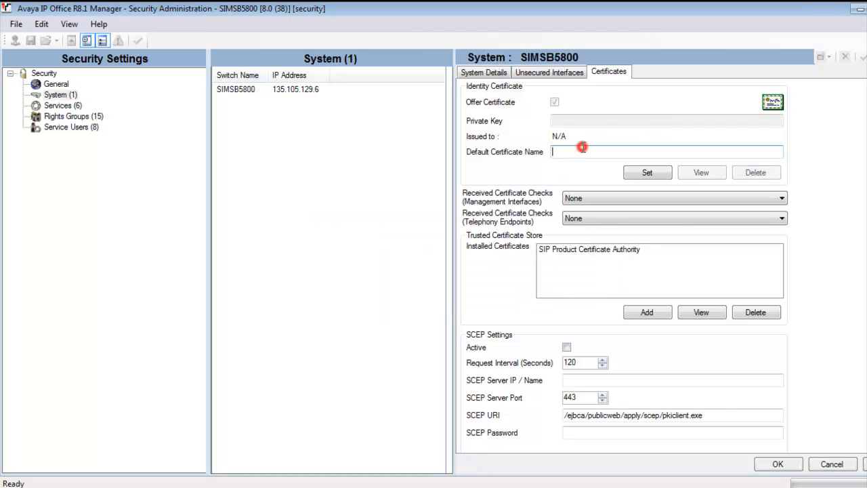
{"action": "type", "text": "SIMSB5800"}
{"action": "left_click", "coordinate": [595, 152]}
{"action": "left_click", "coordinate": [600, 152]}
{"action": "left_click", "coordinate": [797, 194]}
{"action": "left_click", "coordinate": [637, 251]}
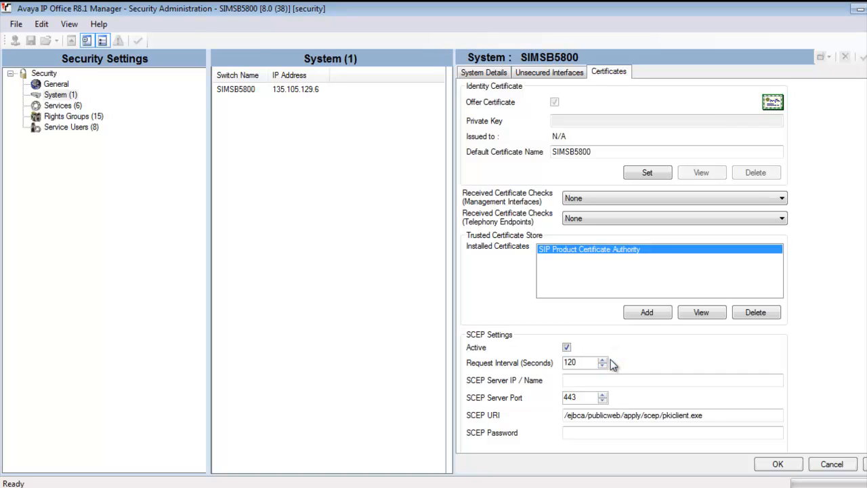
{"action": "left_click", "coordinate": [616, 395]}
{"action": "left_click", "coordinate": [709, 415]}
{"action": "left_click", "coordinate": [709, 415]}
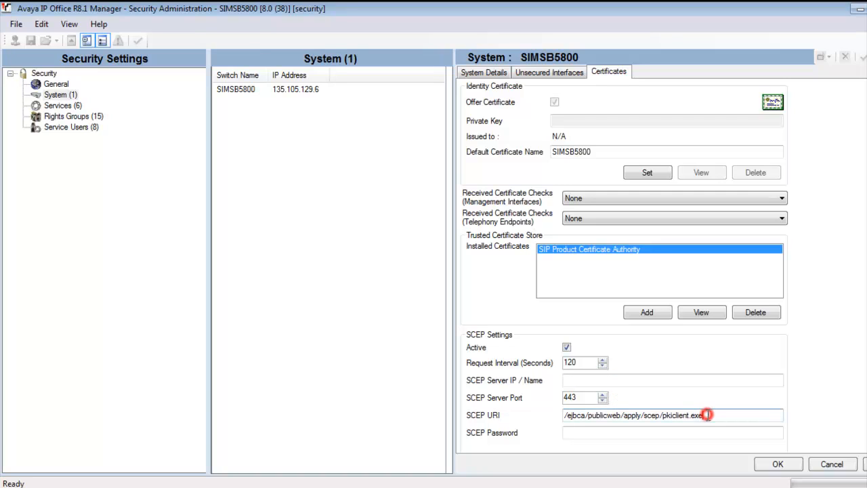
{"action": "left_click", "coordinate": [581, 383]}
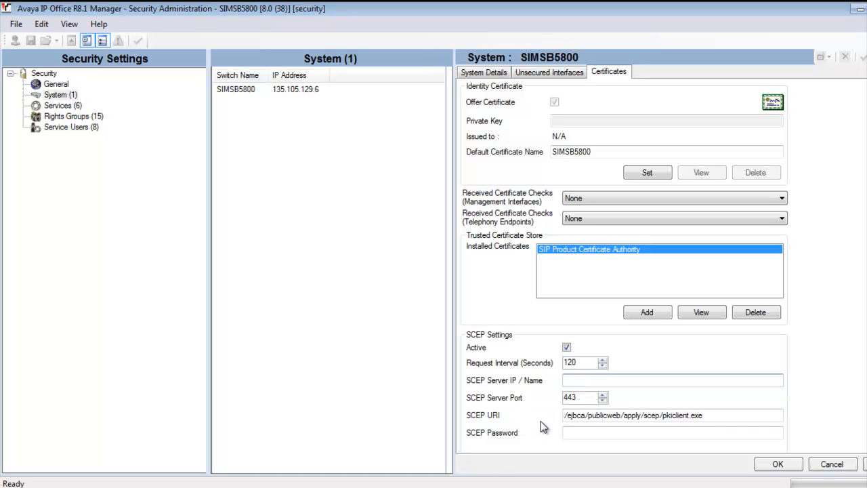
{"action": "type", "text": "https://135.9.146.42"}
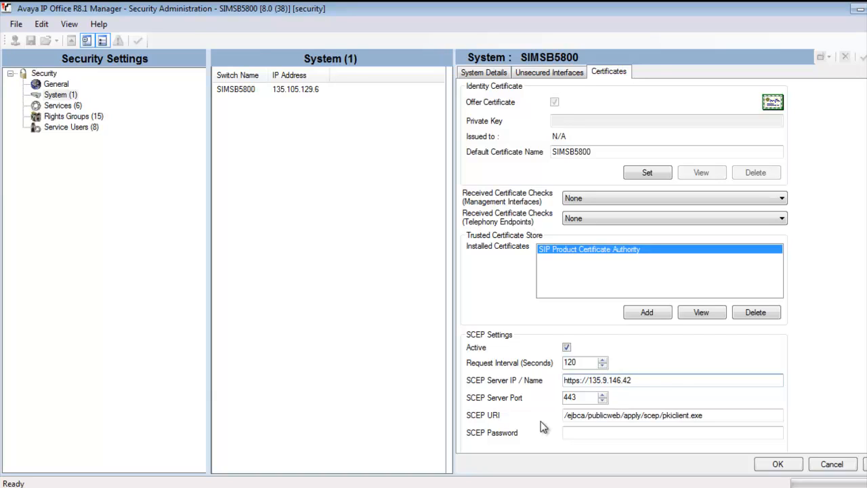
Enter the SCEP password and save the SIMSB5800 security settings
{"action": "left_click", "coordinate": [581, 434]}
{"action": "type", "text": "***"}
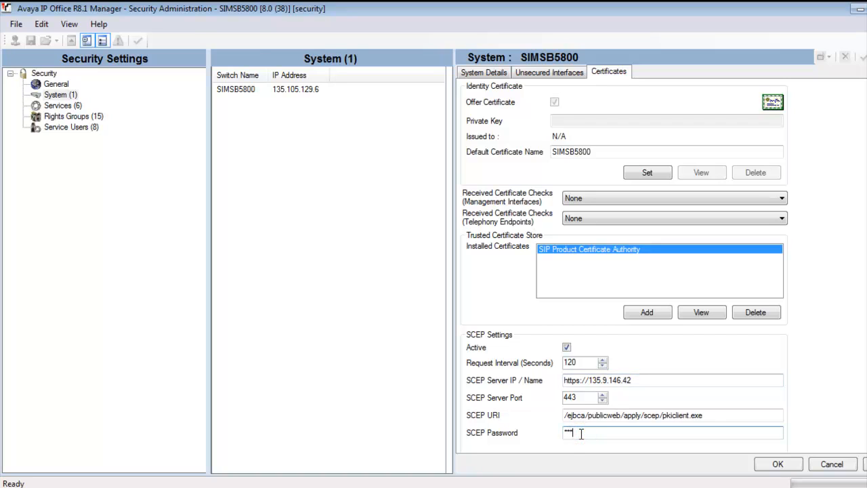
{"action": "type", "text": "******"}
{"action": "left_click", "coordinate": [760, 465]}
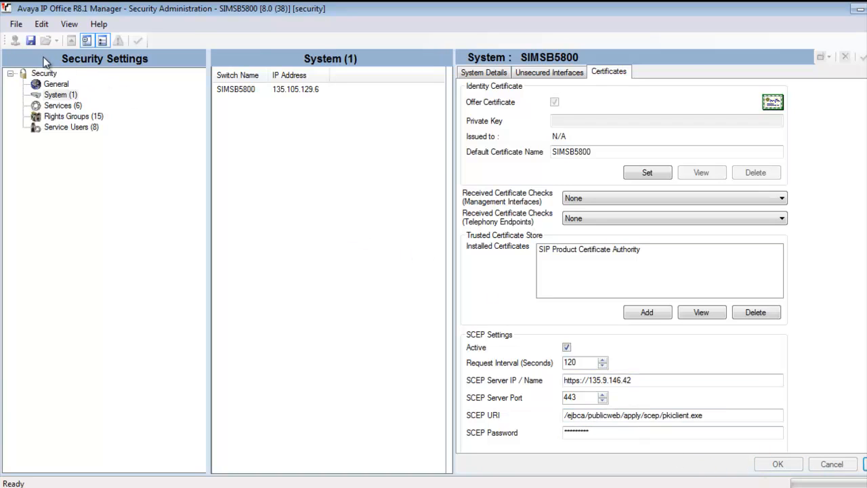
{"action": "left_click", "coordinate": [30, 41]}
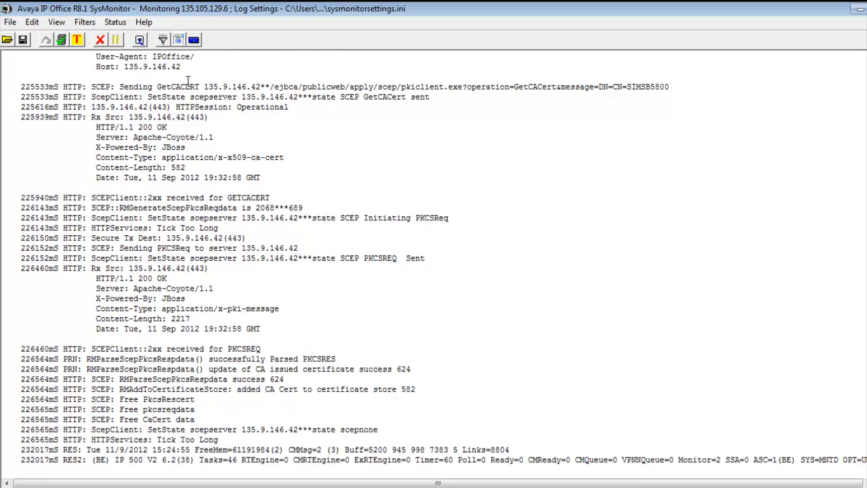
Switch to IP Office SysMonitor, pause screen logging, and examine the trace for the SCEP GetCACert and PKCSReq exchanges and certificate store messages
{"action": "left_click", "coordinate": [117, 41]}
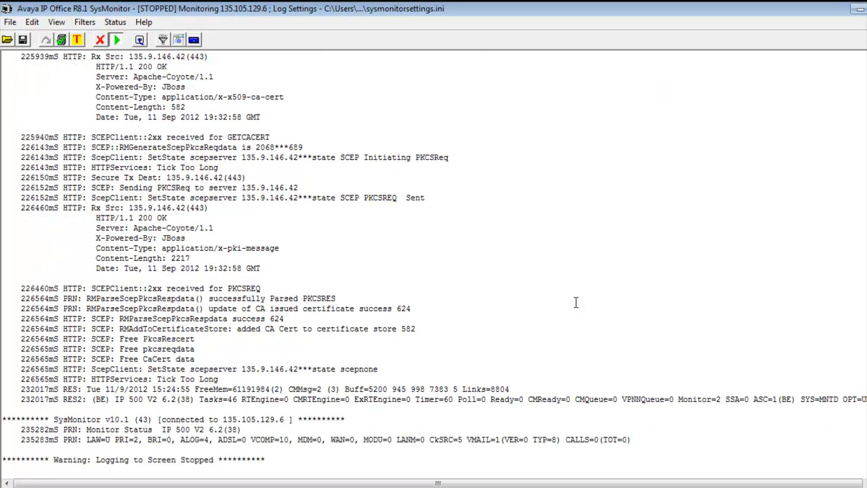
{"action": "scroll", "coordinate": [434, 264], "scroll_direction": "up", "scroll_amount": 5}
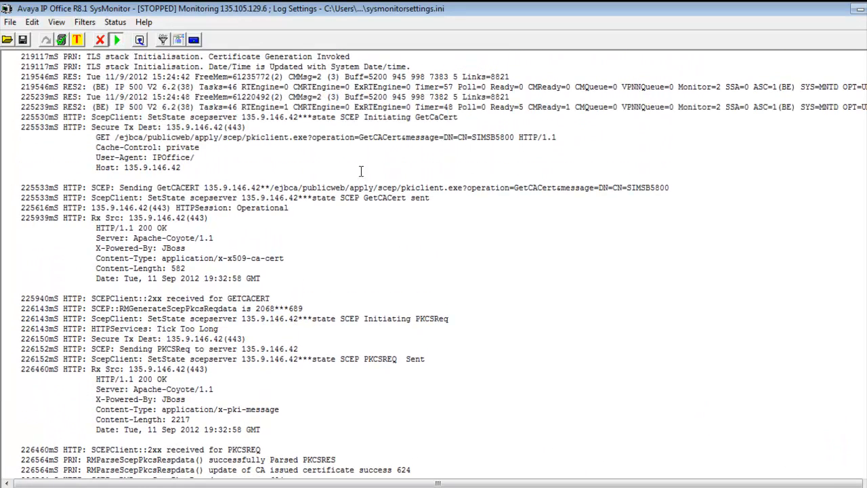
{"action": "left_click", "coordinate": [459, 117]}
{"action": "left_click", "coordinate": [439, 197]}
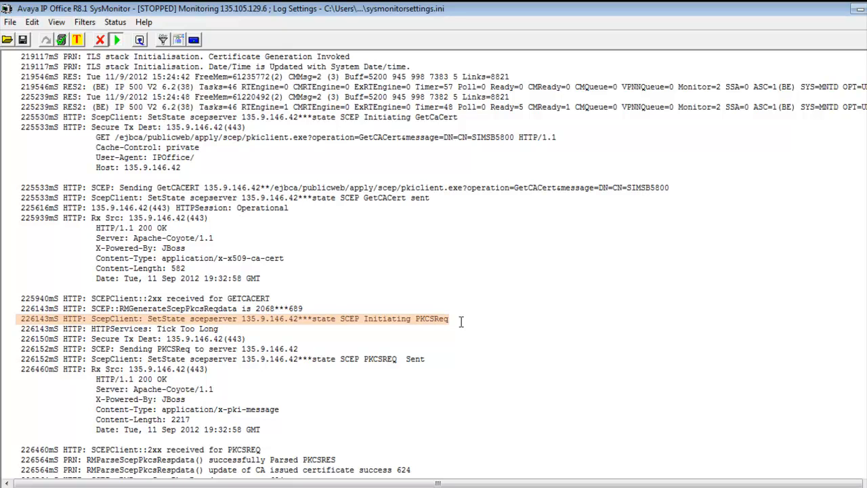
{"action": "left_click", "coordinate": [441, 355]}
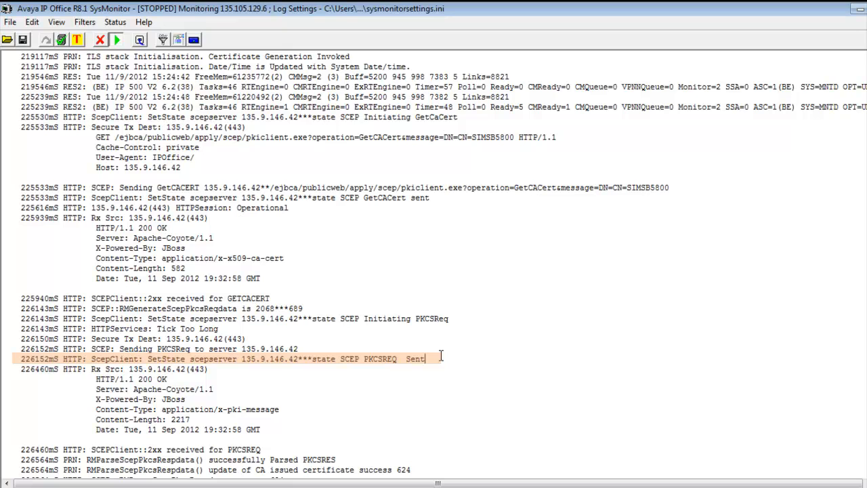
{"action": "scroll", "coordinate": [434, 264], "scroll_direction": "down", "scroll_amount": 1}
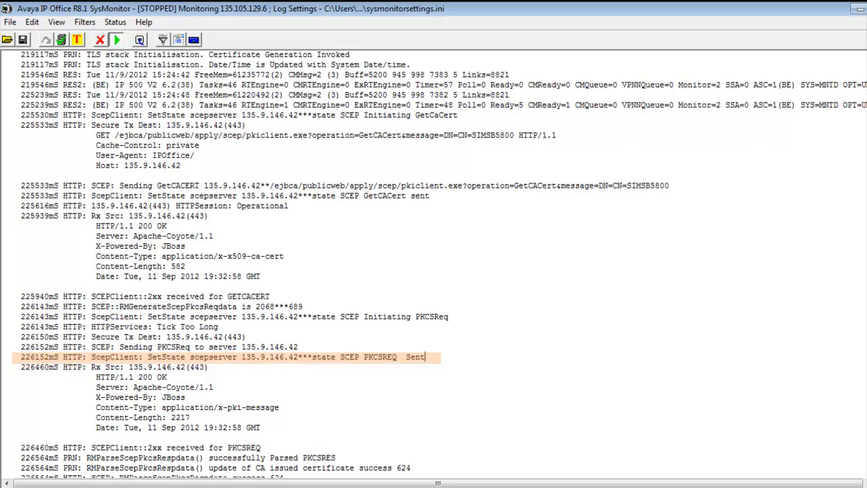
{"action": "scroll", "coordinate": [419, 336], "scroll_direction": "down", "scroll_amount": 5}
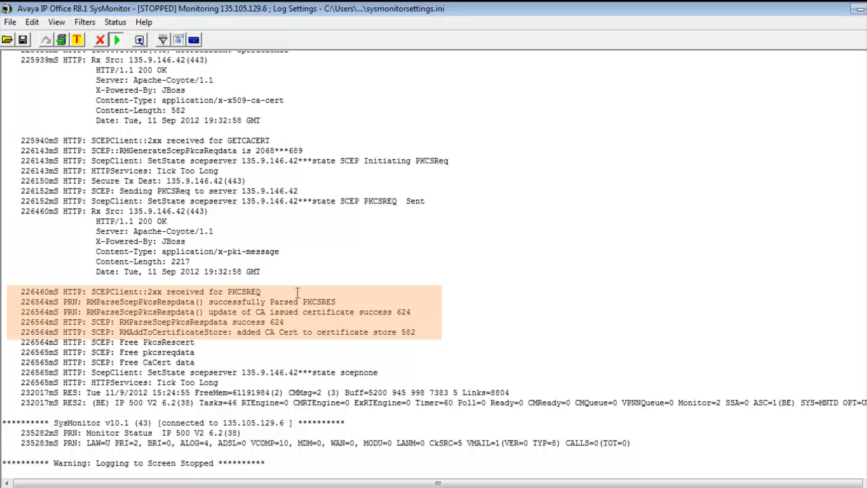
{"action": "left_click", "coordinate": [342, 302]}
{"action": "left_click", "coordinate": [424, 314]}
{"action": "left_click", "coordinate": [431, 332]}
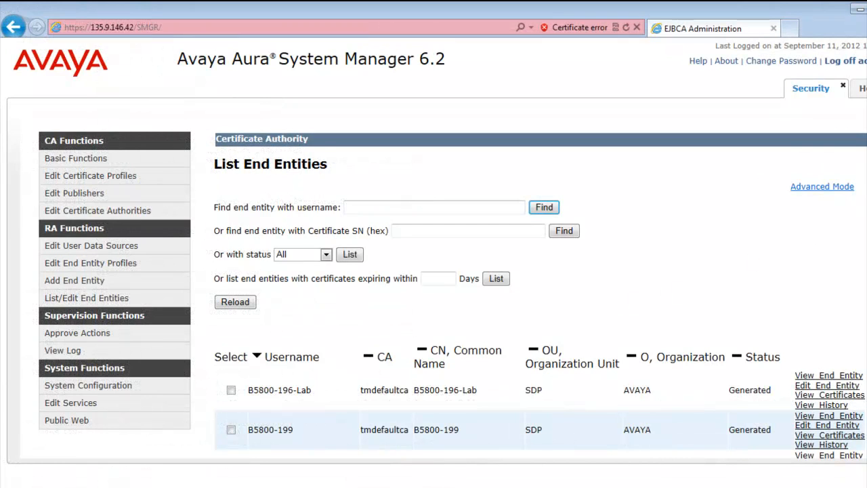
Switch to System Manager, reload the end entities list, and check the status of SIMSB5800
{"action": "scroll", "coordinate": [540, 303], "scroll_direction": "down", "scroll_amount": 5}
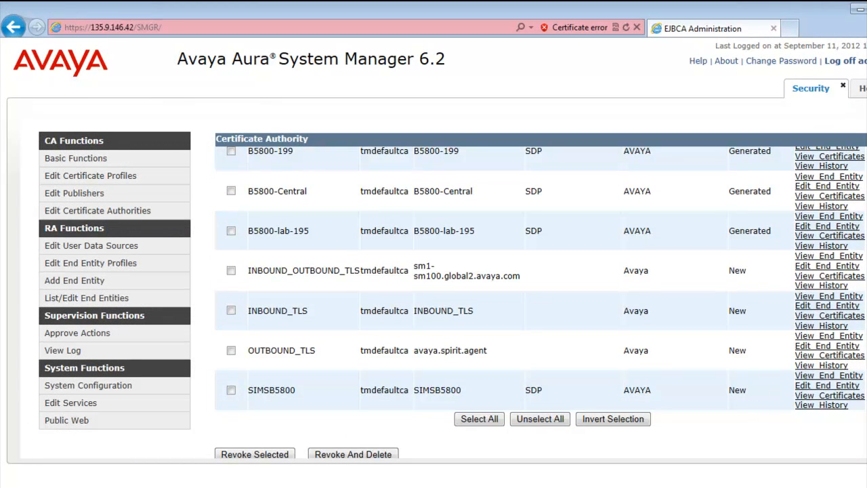
{"action": "scroll", "coordinate": [540, 303], "scroll_direction": "up", "scroll_amount": 6}
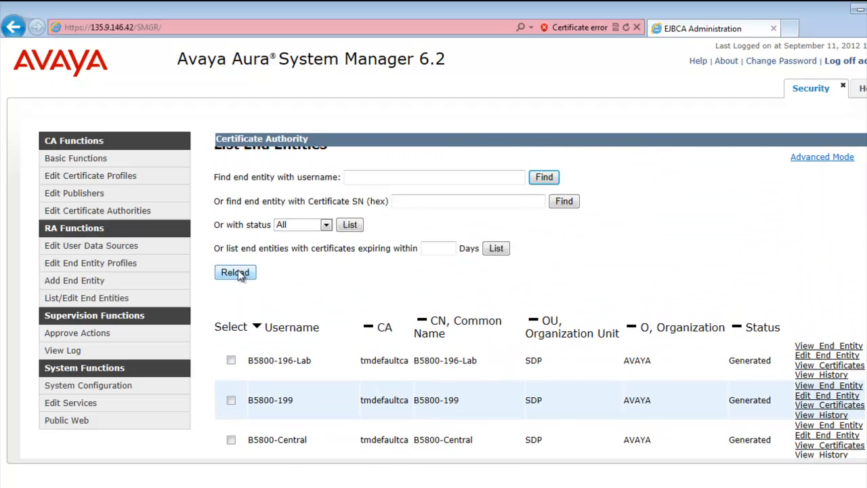
{"action": "left_click", "coordinate": [237, 273]}
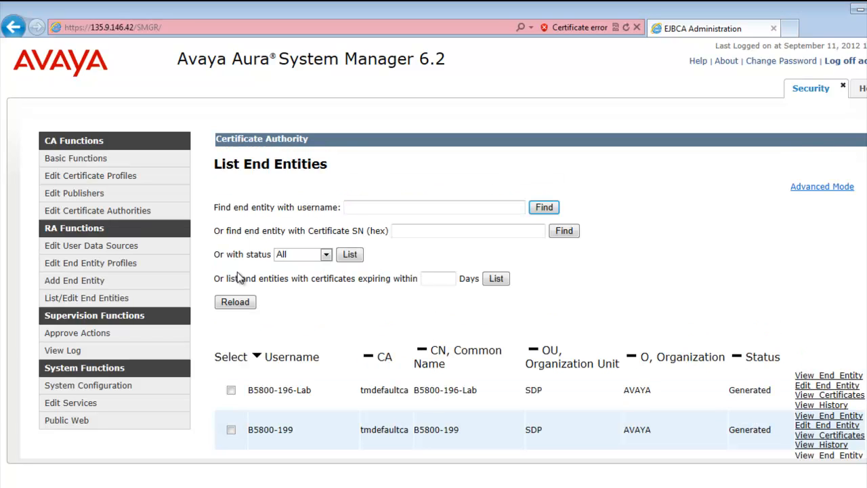
{"action": "scroll", "coordinate": [774, 377], "scroll_direction": "down", "scroll_amount": 5}
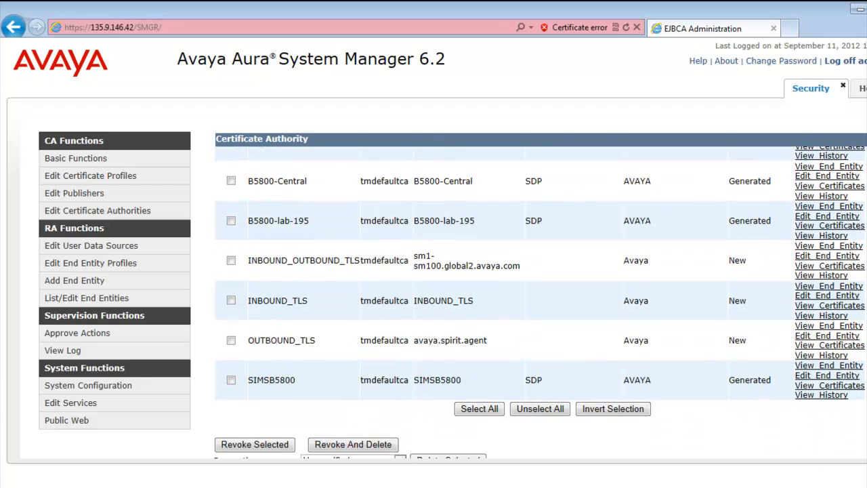
{"action": "left_click", "coordinate": [320, 371]}
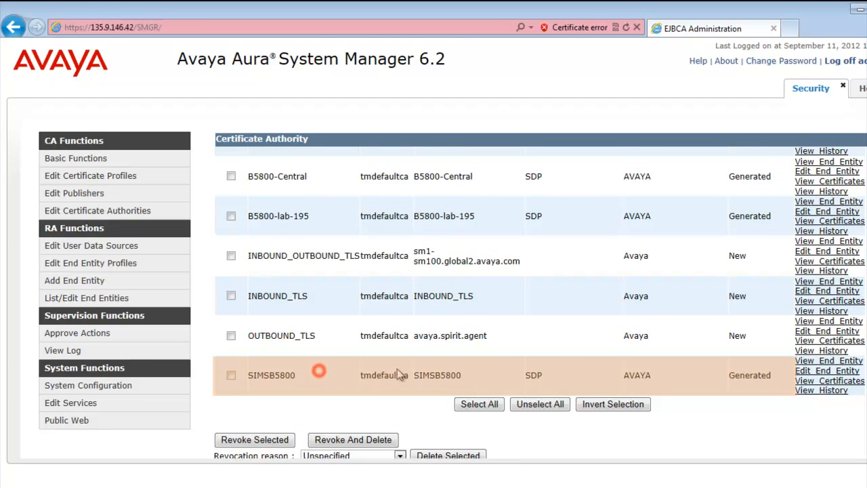
{"action": "left_click", "coordinate": [781, 377]}
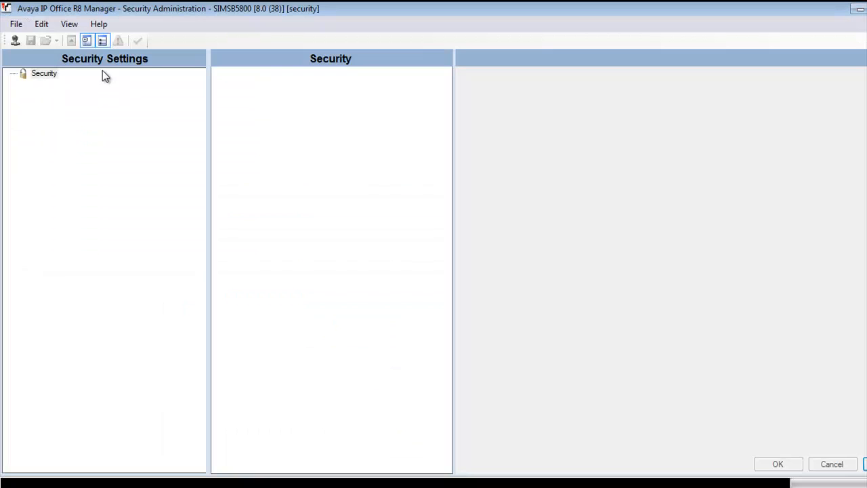
Switch to IP Office Manager and log in to SIMSB5800's security settings as the security service user with the service user password
{"action": "left_click", "coordinate": [16, 24]}
{"action": "left_click", "coordinate": [28, 38]}
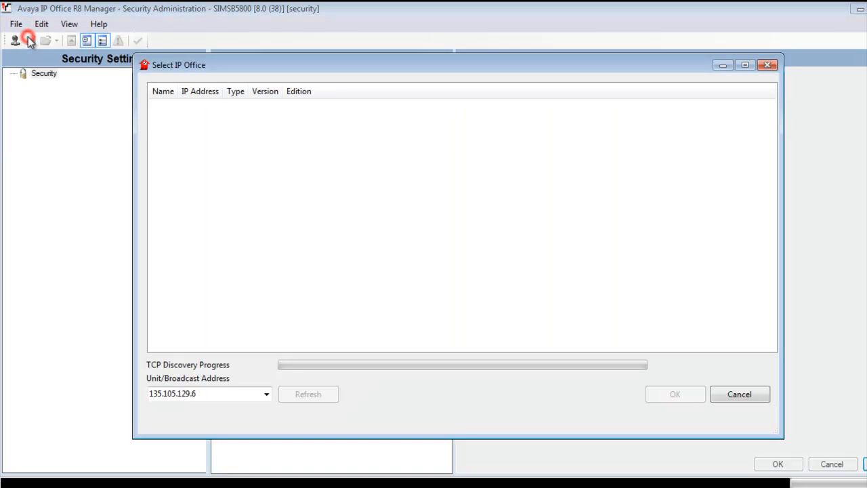
{"action": "left_click", "coordinate": [157, 120]}
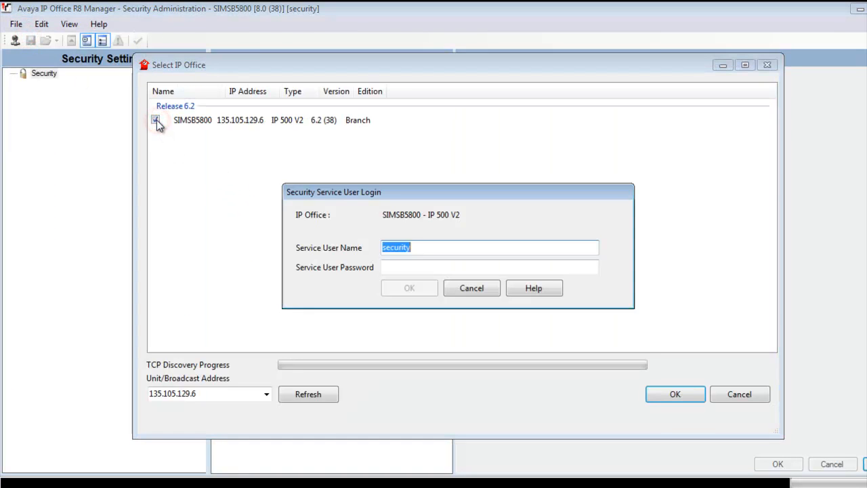
{"action": "key", "text": "Tab"}
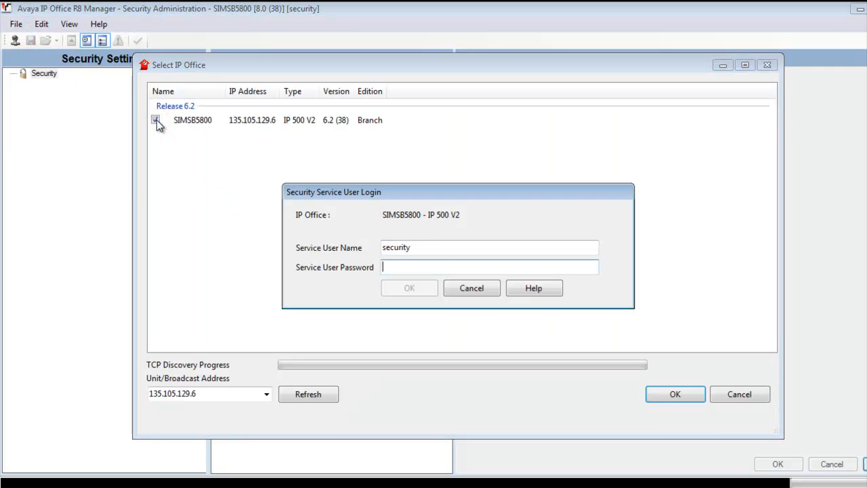
{"action": "type", "text": "***********"}
{"action": "key", "text": "Return"}
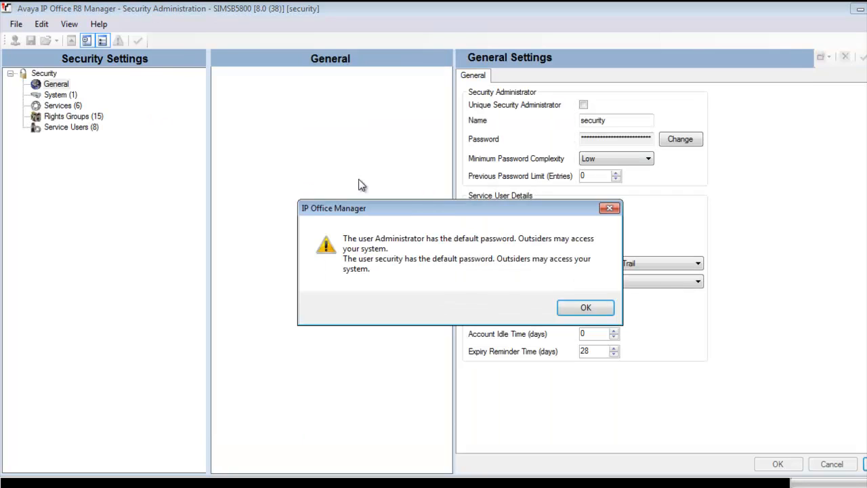
{"action": "left_click", "coordinate": [571, 309]}
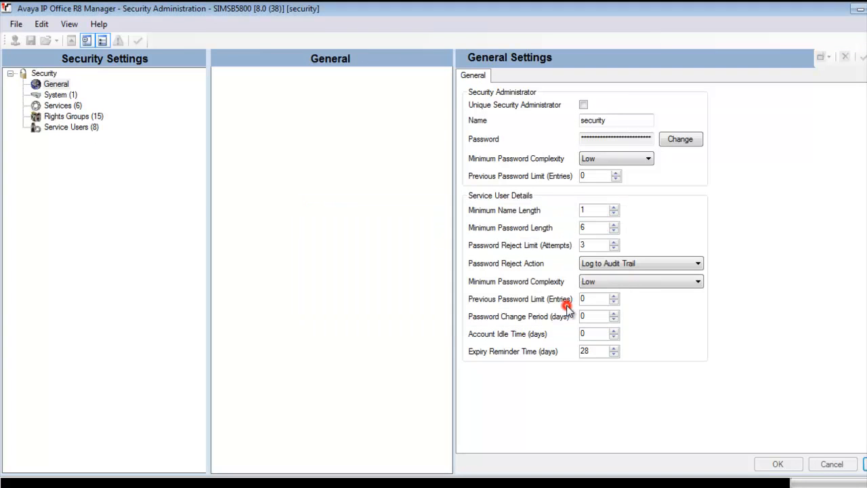
Open the system's certificate settings and check the identity certificate name and the installed trusted certificates
{"action": "left_click", "coordinate": [54, 95]}
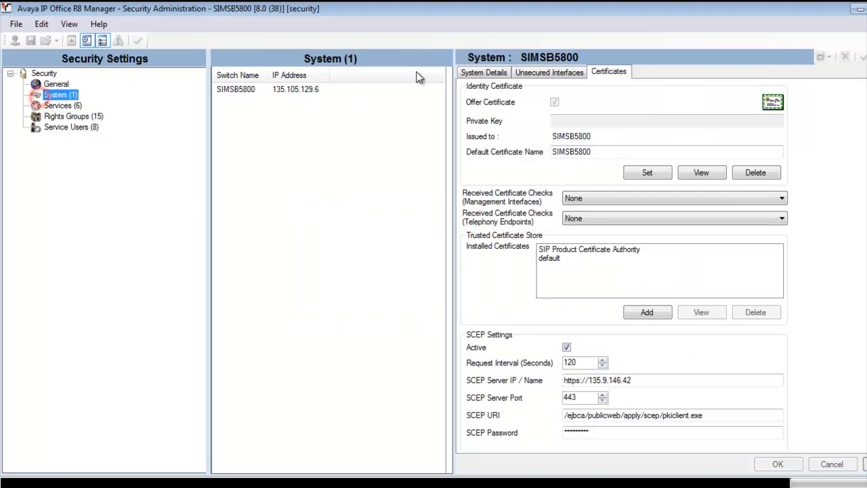
{"action": "left_click", "coordinate": [612, 151]}
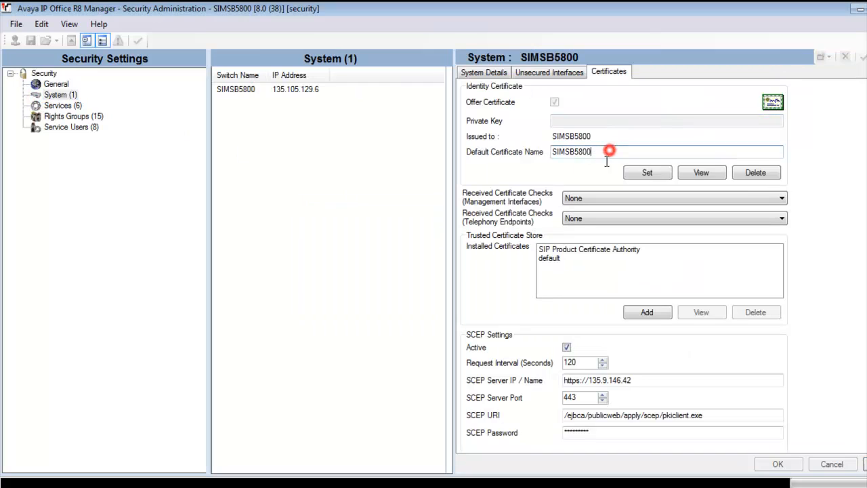
{"action": "left_click", "coordinate": [655, 250]}
View the installed certificate named default and examine the issuer in its details
{"action": "left_click", "coordinate": [564, 261]}
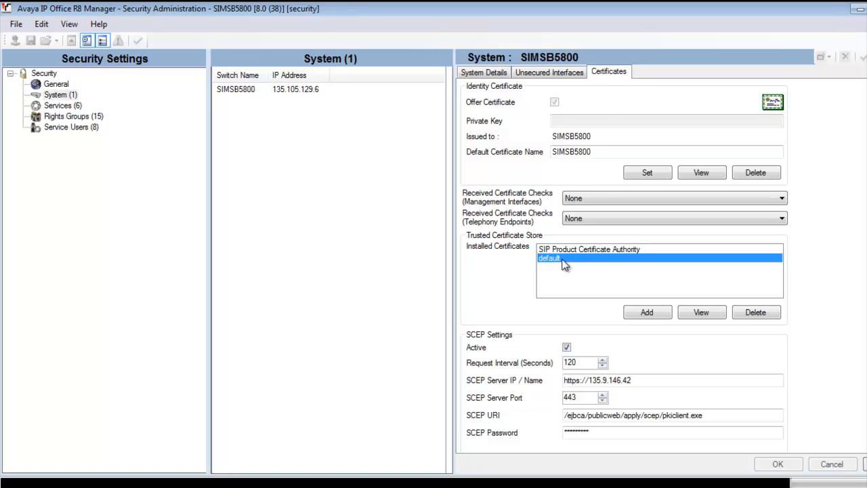
{"action": "left_click", "coordinate": [683, 311]}
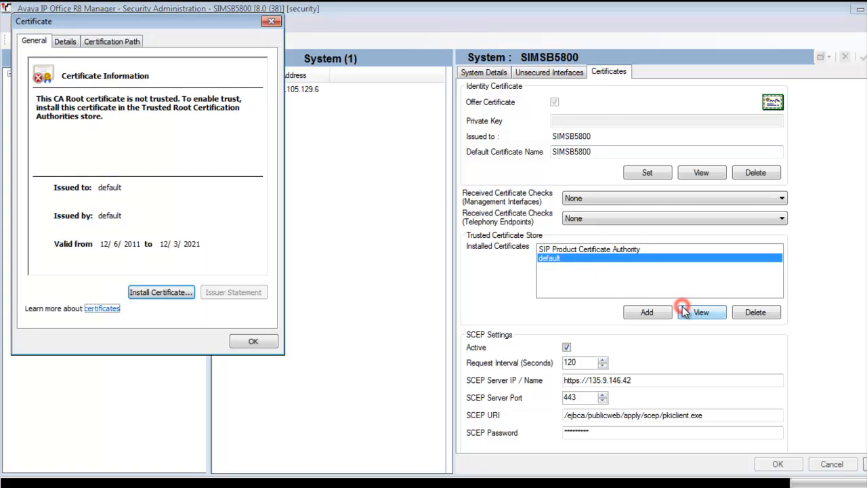
{"action": "left_click_drag", "start_coordinate": [184, 22], "coordinate": [450, 89]}
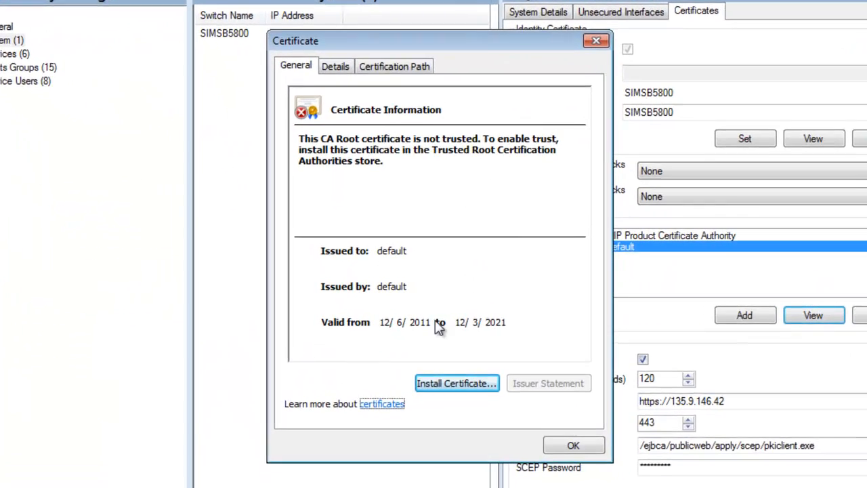
{"action": "left_click", "coordinate": [342, 62]}
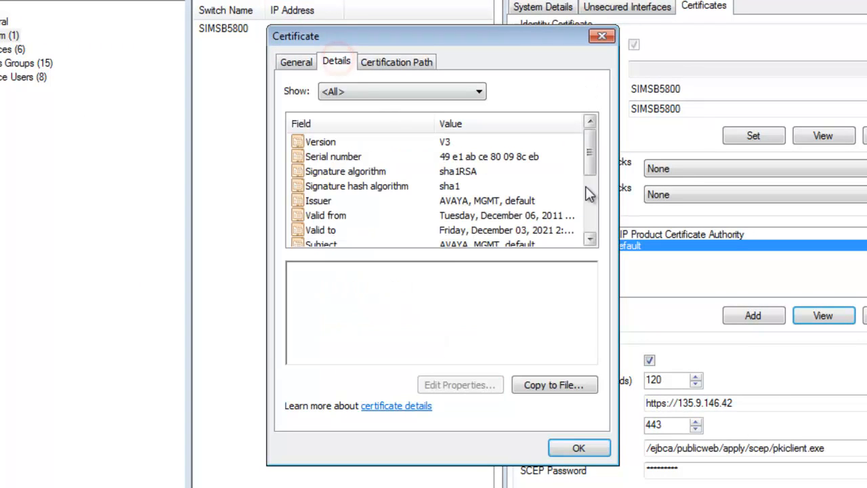
{"action": "left_click_drag", "start_coordinate": [591, 173], "coordinate": [592, 188]}
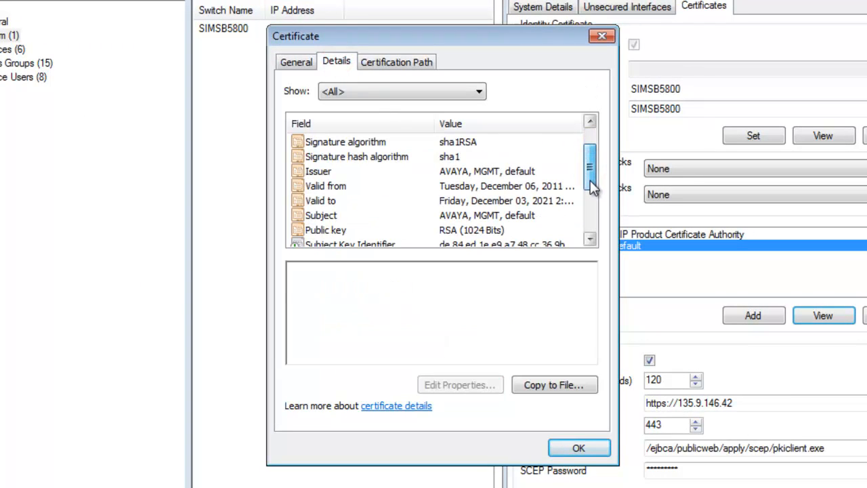
{"action": "left_click", "coordinate": [529, 171]}
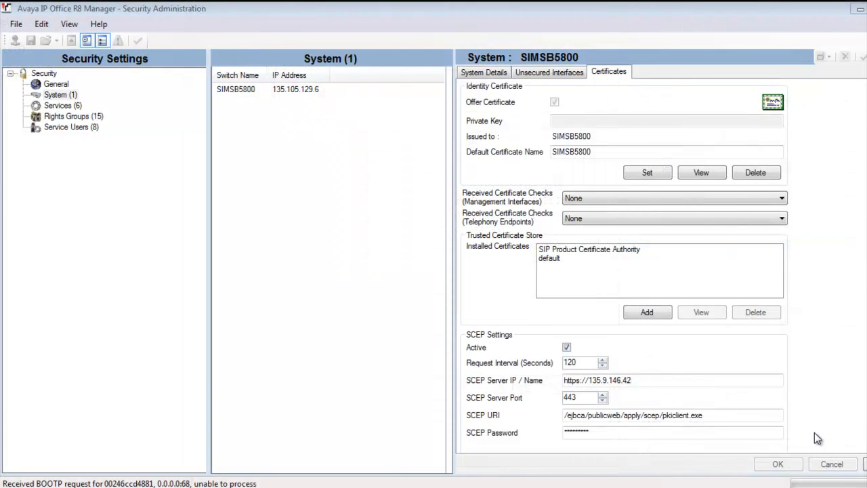
Set the received certificate checks for management interfaces to Medium and save the security settings
{"action": "left_click", "coordinate": [782, 198]}
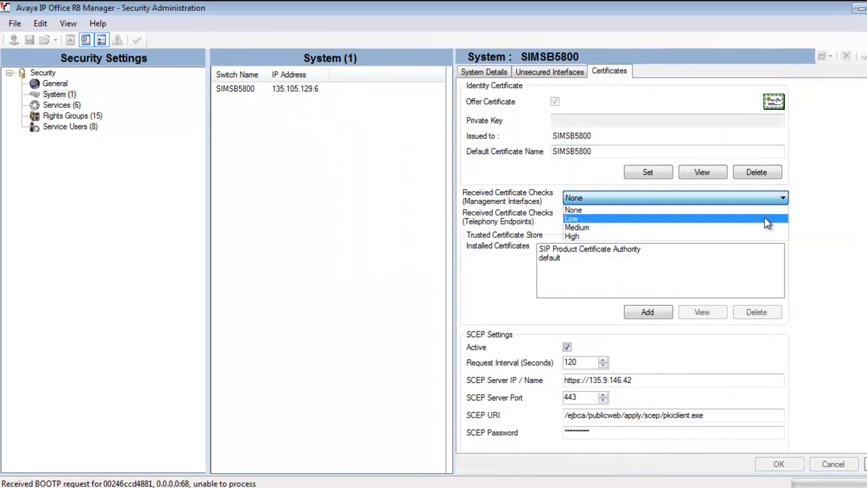
{"action": "left_click", "coordinate": [762, 227]}
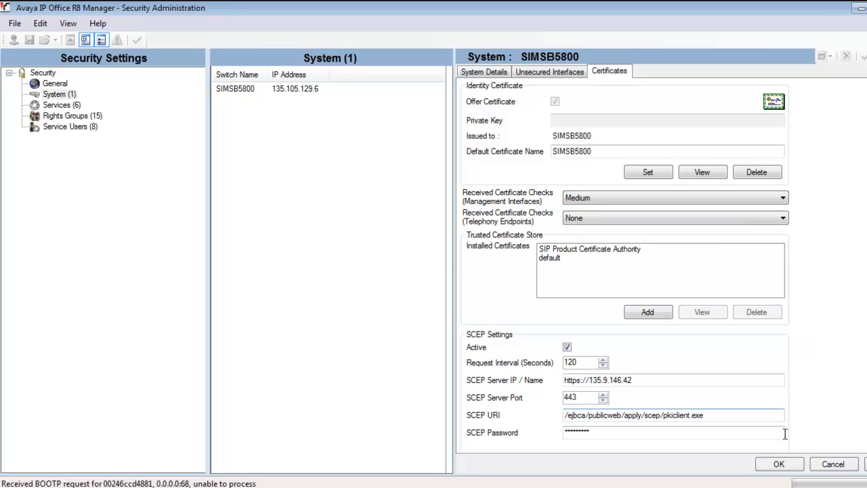
{"action": "left_click", "coordinate": [778, 464]}
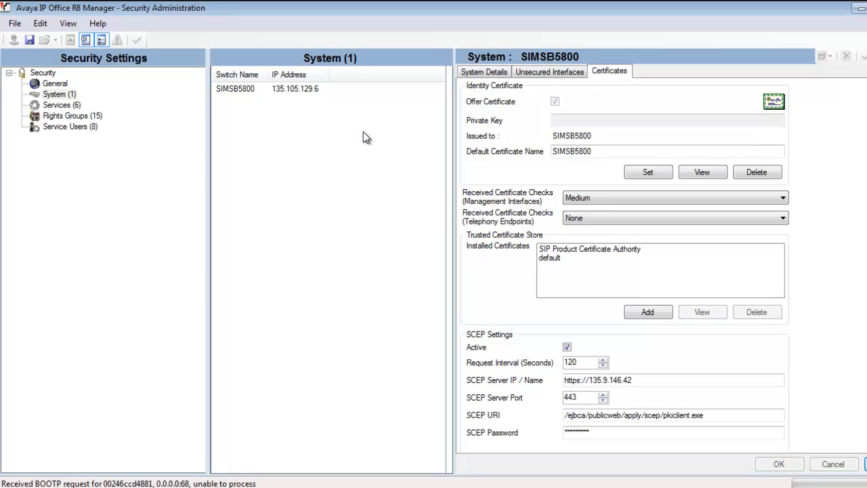
{"action": "left_click", "coordinate": [30, 40]}
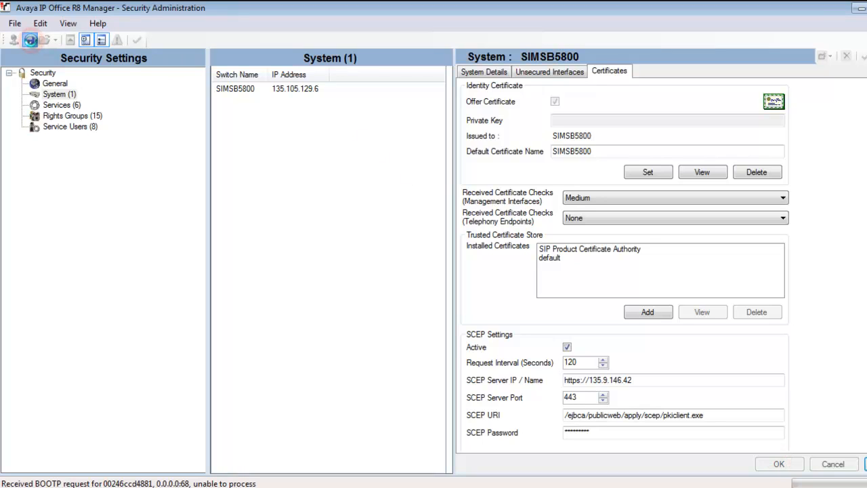